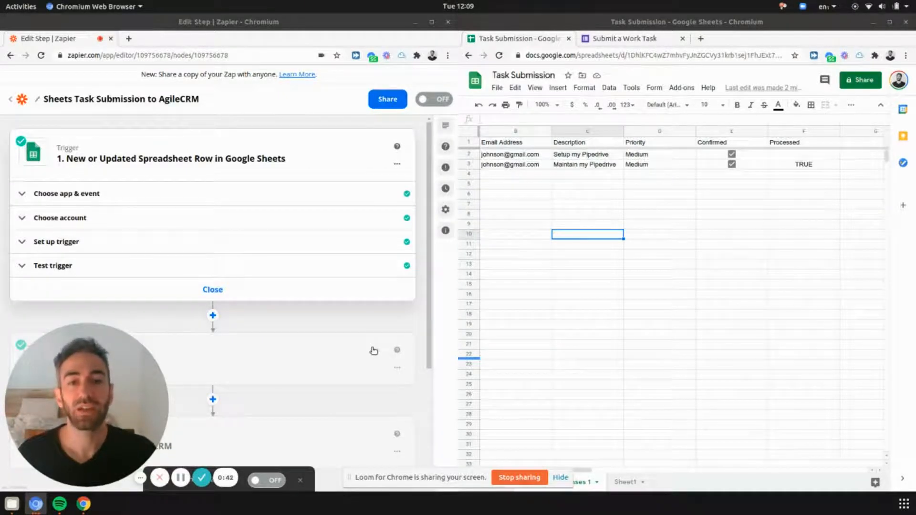
left_click(561, 478)
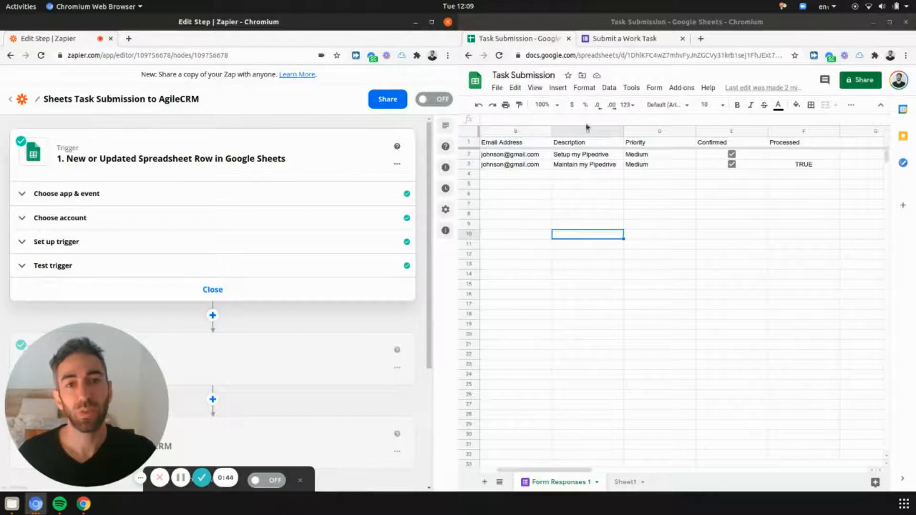
left_click(656, 39)
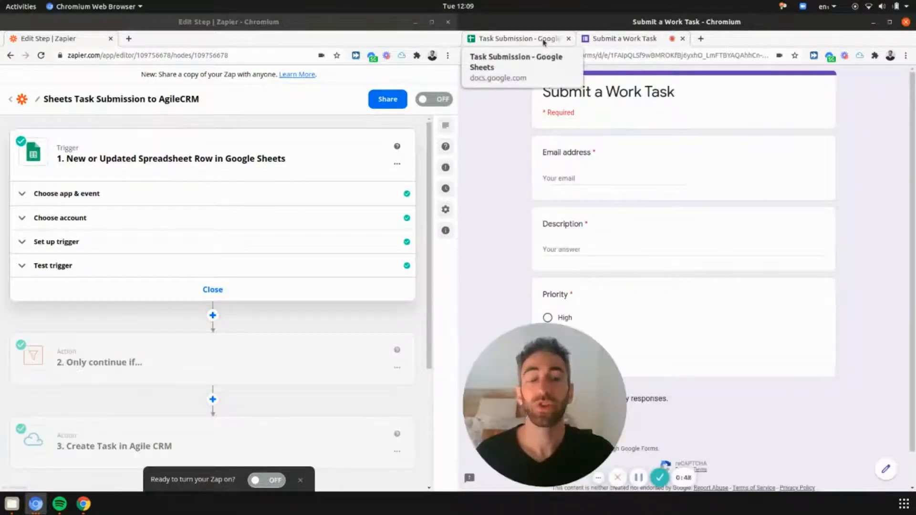
left_click(544, 39)
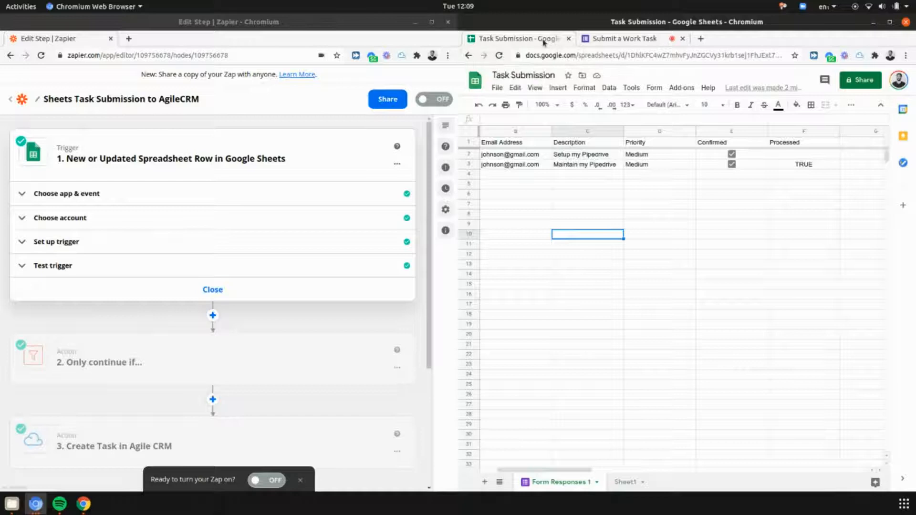
left_click(350, 27)
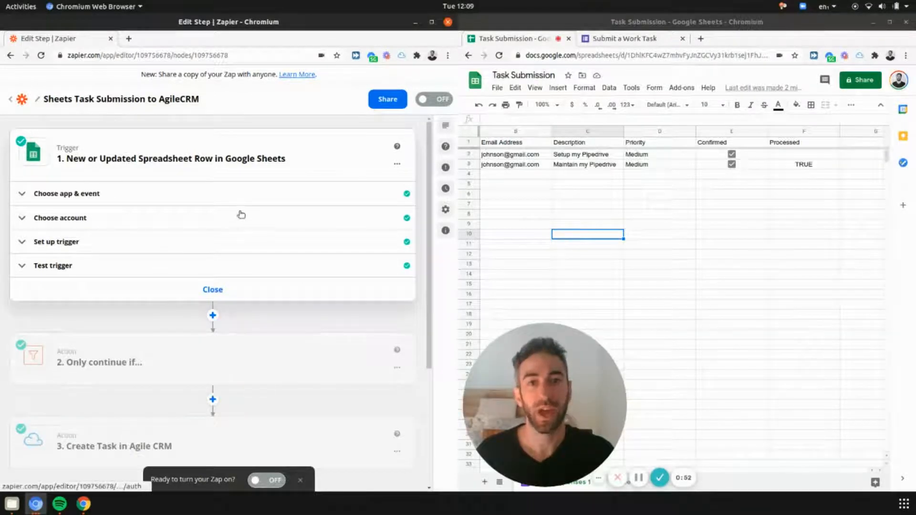
scroll(227, 213, "down", 1)
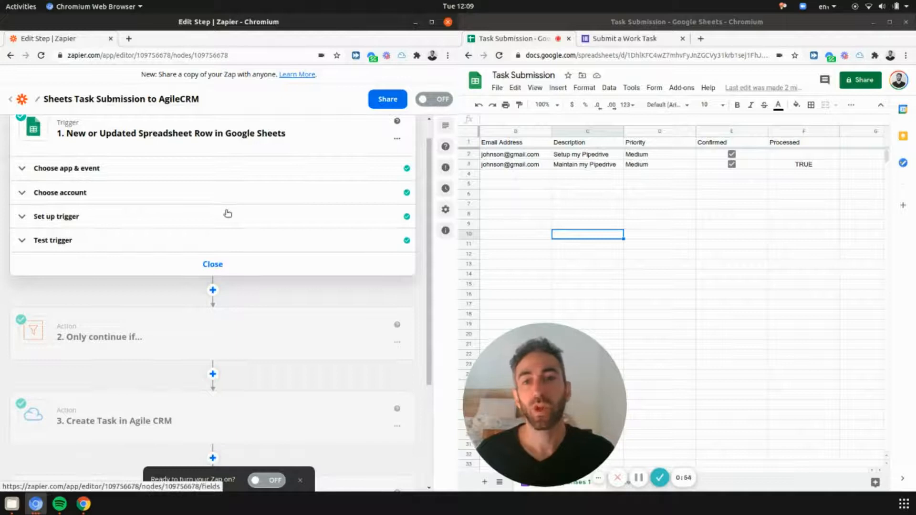
scroll(228, 213, "up", 1)
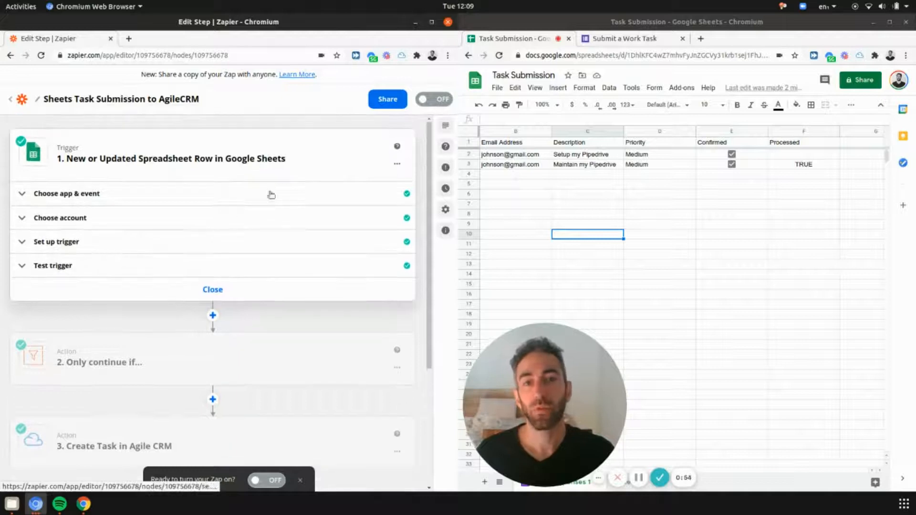
left_click(604, 39)
Step: Enter the requester's email and the description 'Hey, please contact me about setting up my Pipedrive or Zapier'
left_click(572, 176)
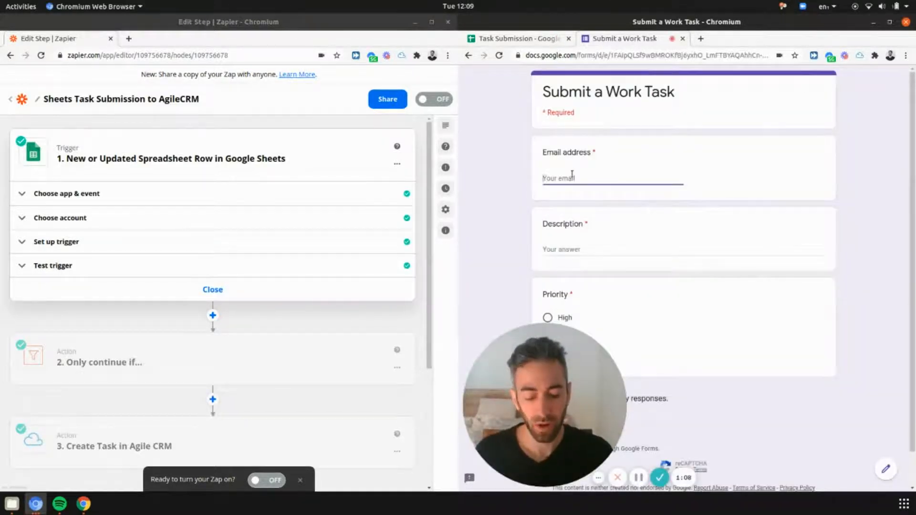
key("Tab")
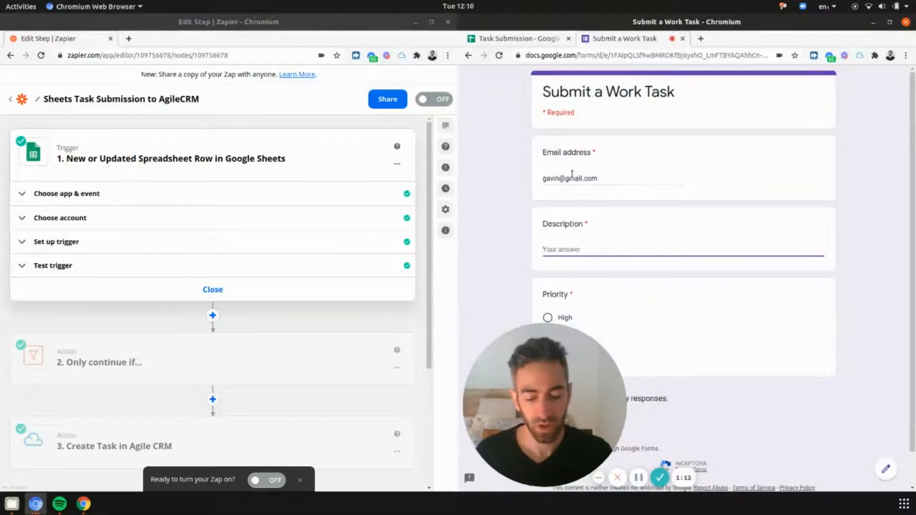
type("Hey, ")
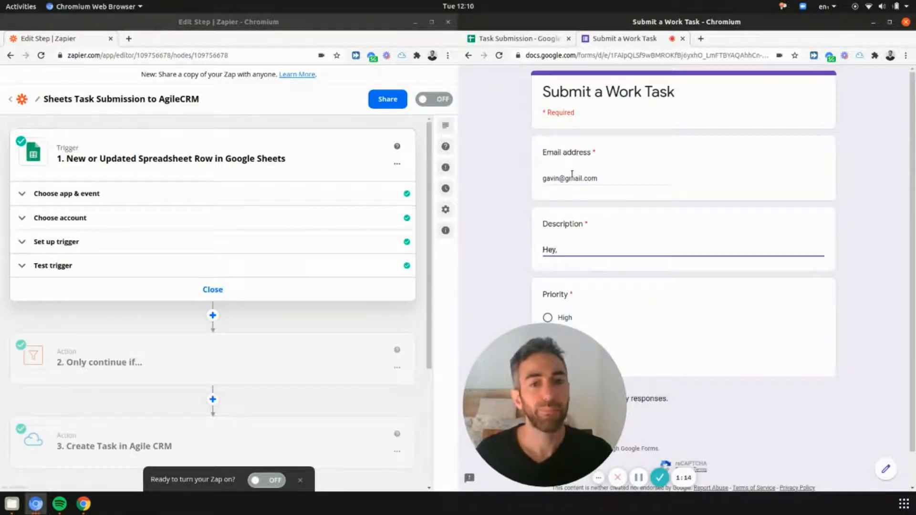
type("please ")
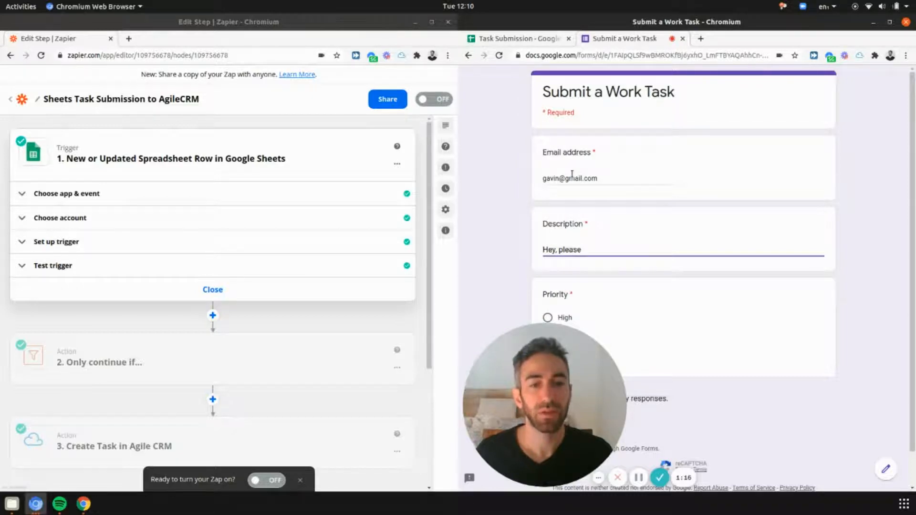
type("contact me,")
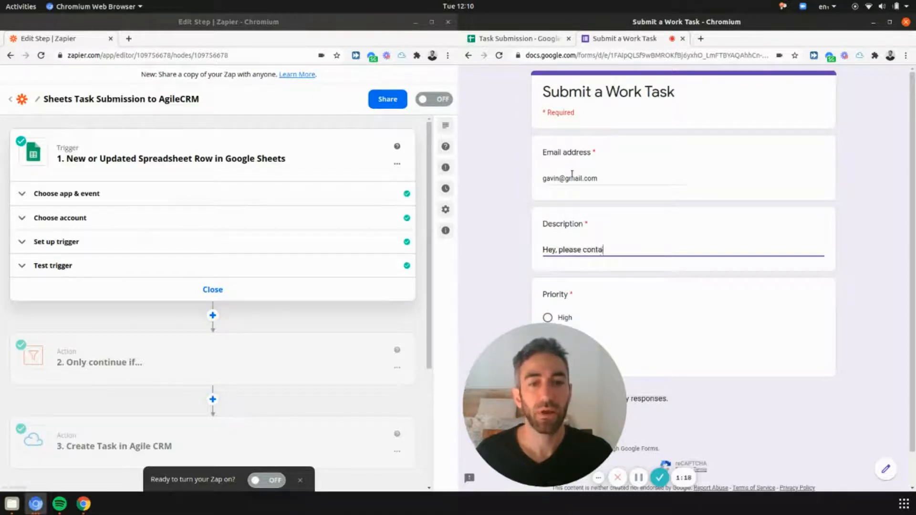
key("BackSpace")
key("BackSpace")
type("about")
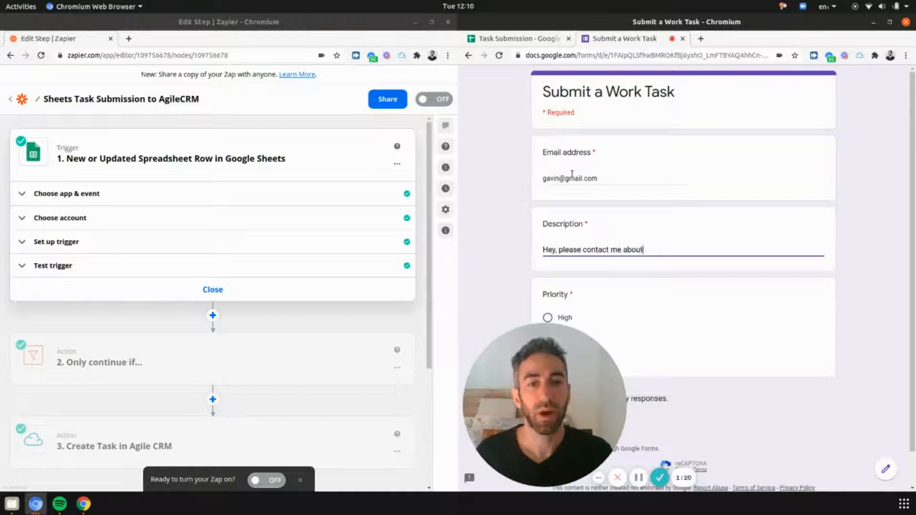
type(" setting up my ")
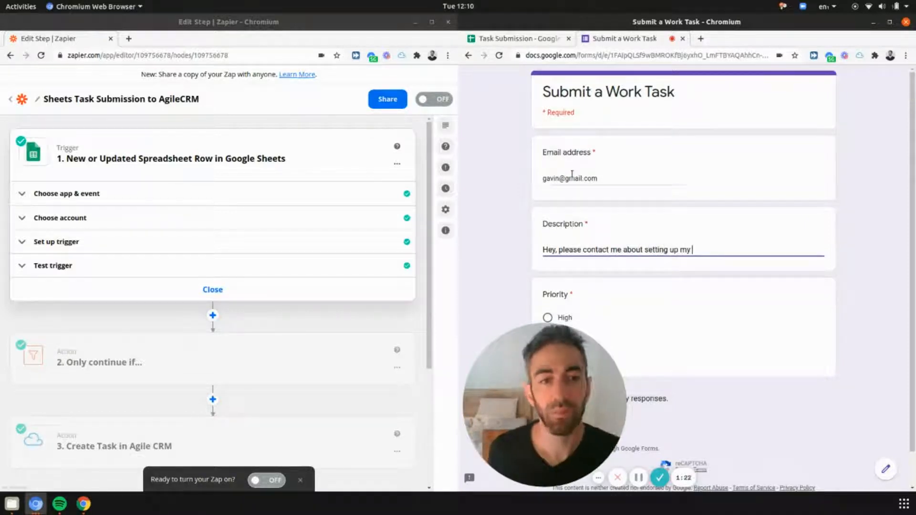
type("Pipedrive or Zapier")
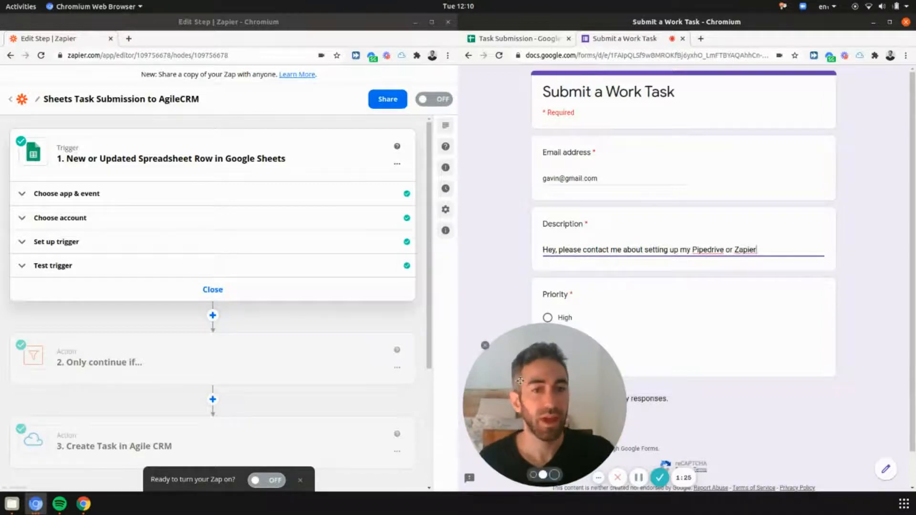
Step: Choose Medium priority and submit the Work Task form
left_click_drag(534, 420, 604, 206)
left_click(548, 338)
left_click_drag(588, 245, 723, 207)
left_click(537, 427)
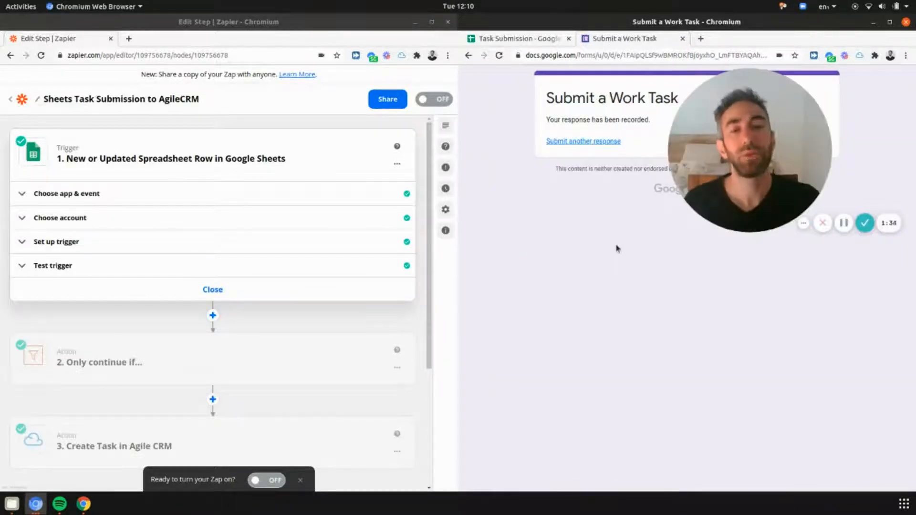
Step: Switch to the Task Submission spreadsheet to see the new response in row 4
left_click_drag(731, 159, 693, 347)
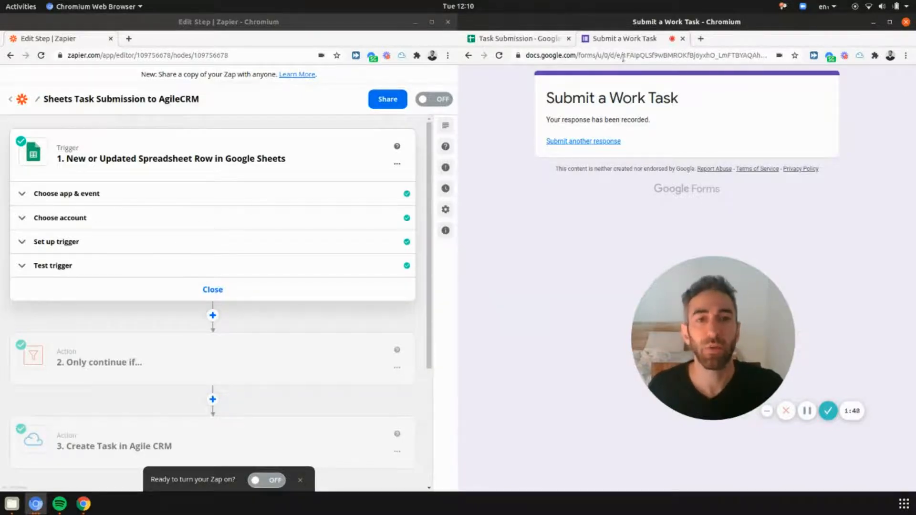
left_click(538, 39)
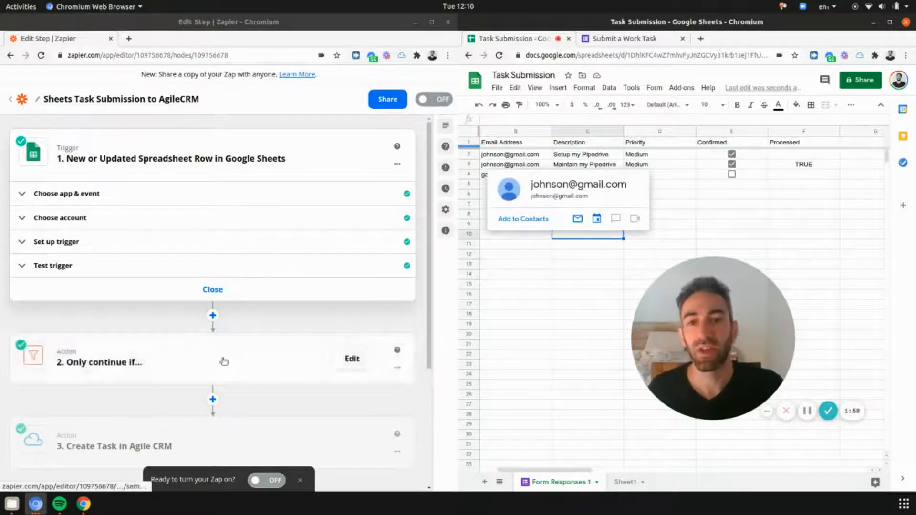
scroll(301, 211, "down", 1)
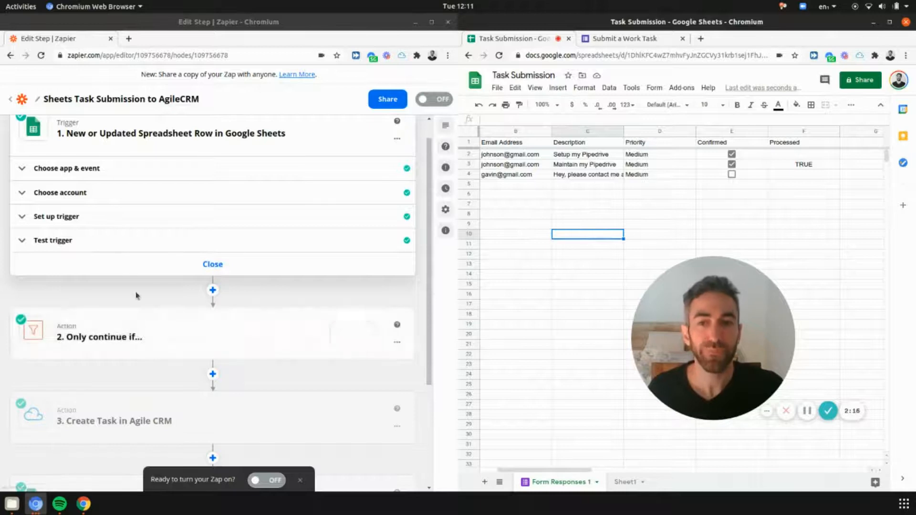
scroll(143, 205, "down", 1)
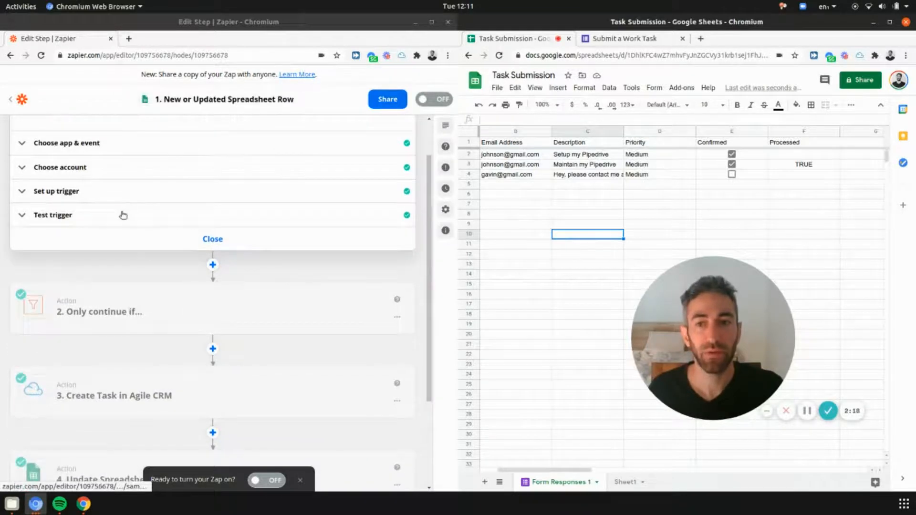
Step: Load more sample rows and use Spreadsheet Row H (row 4, Confirmed FALSE) as the trigger sample
left_click(123, 214)
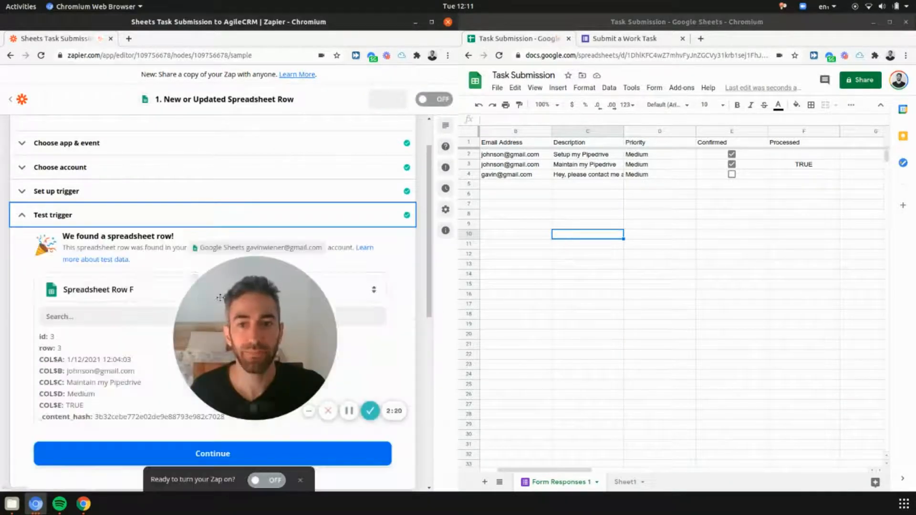
left_click_drag(226, 296, 272, 108)
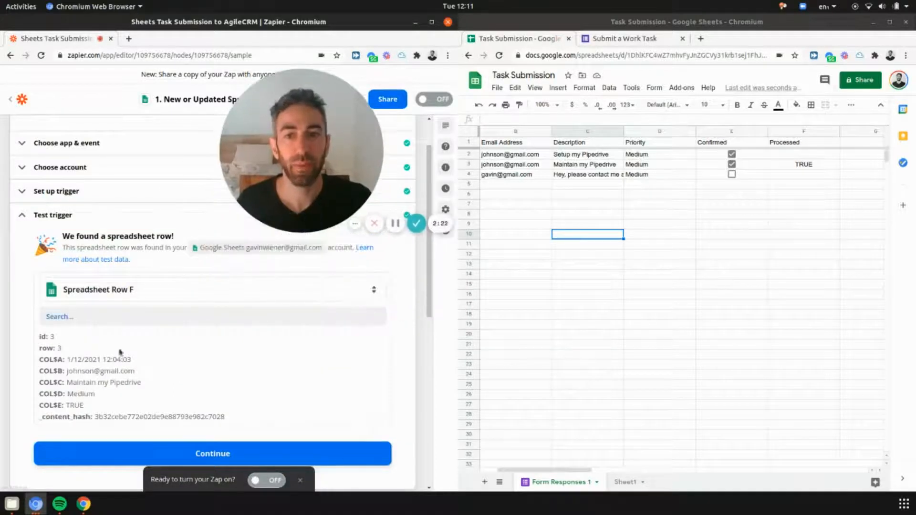
left_click(180, 290)
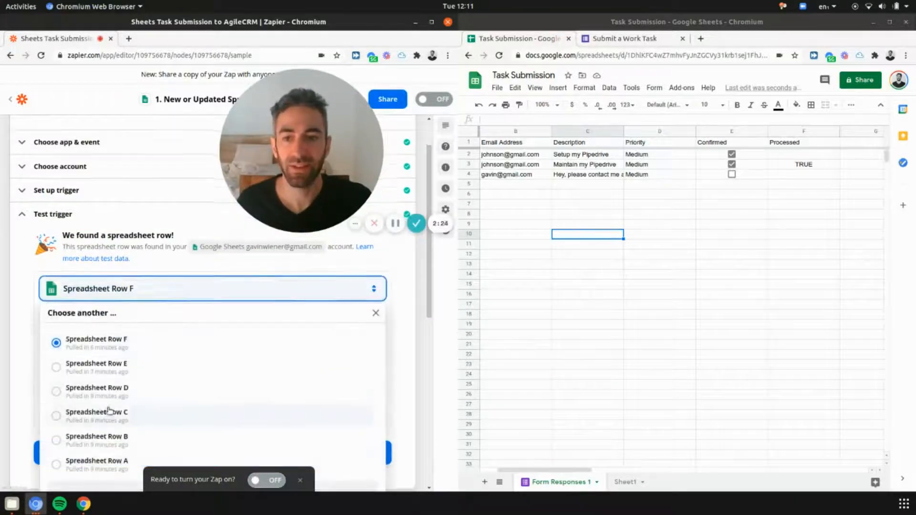
scroll(114, 410, "down", 3)
left_click(156, 358)
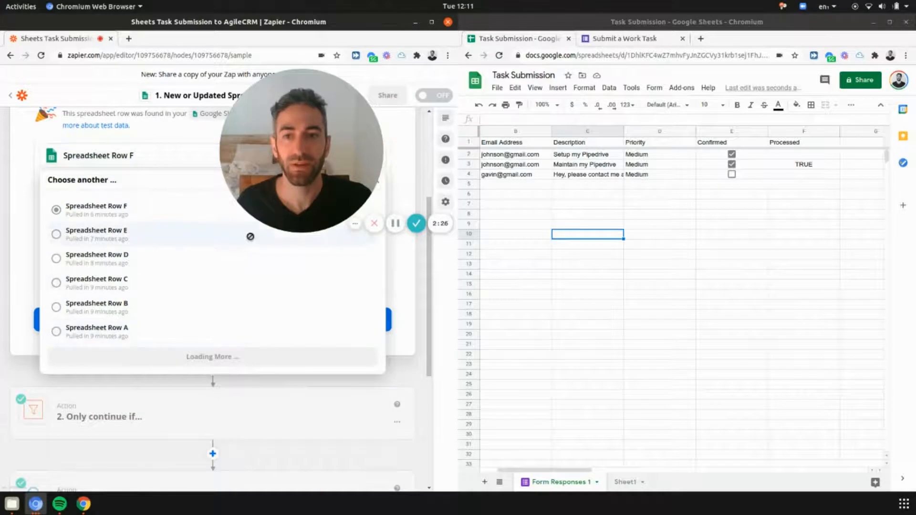
left_click(115, 210)
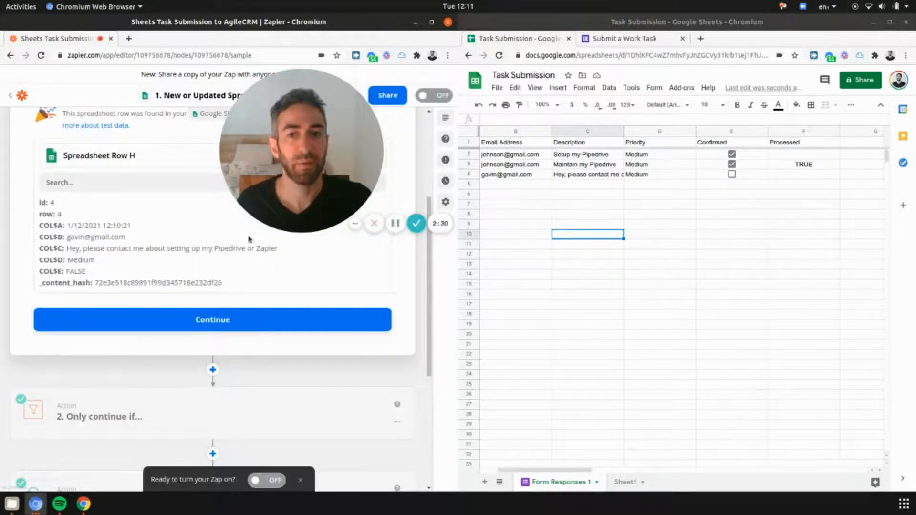
left_click_drag(41, 271, 75, 271)
left_click(75, 271)
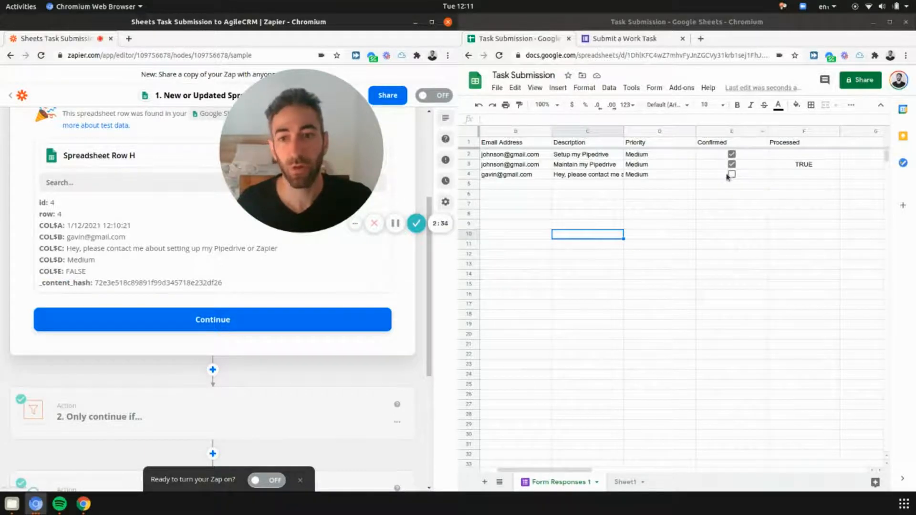
left_click(209, 326)
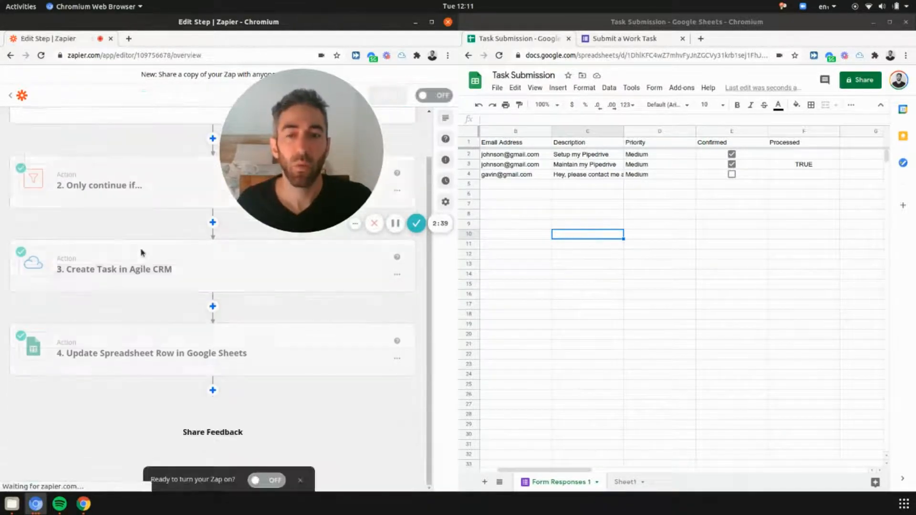
Step: Review the filter's Confirmed and Processed conditions, then open the Create Task in Agile CRM step
left_click(122, 191)
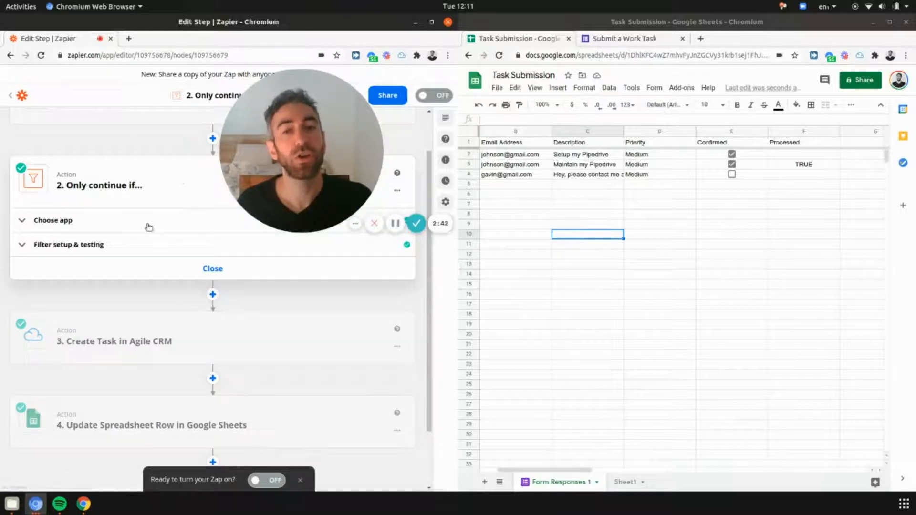
left_click(92, 224)
left_click(92, 341)
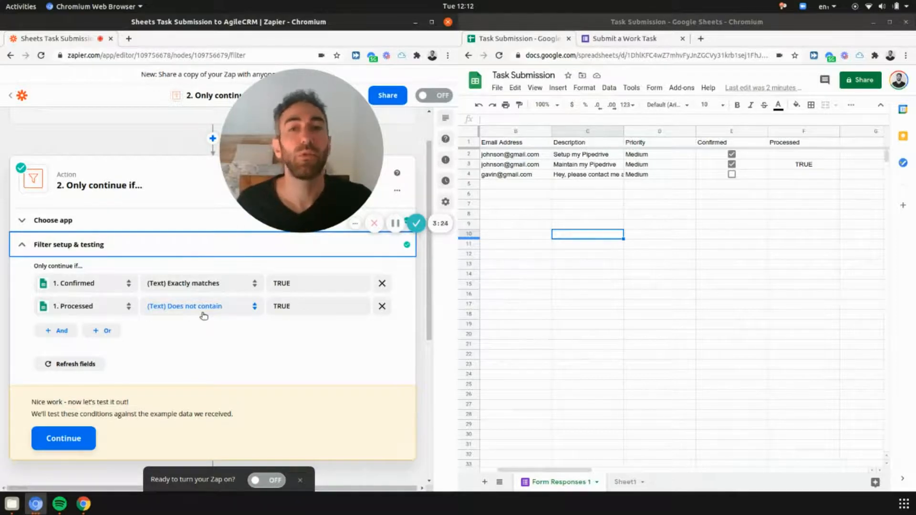
scroll(194, 315, "down", 4)
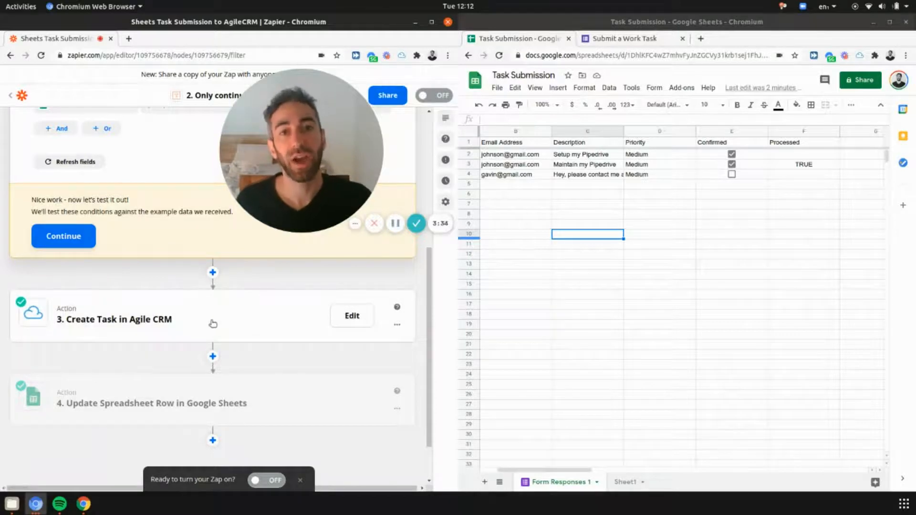
left_click(135, 308)
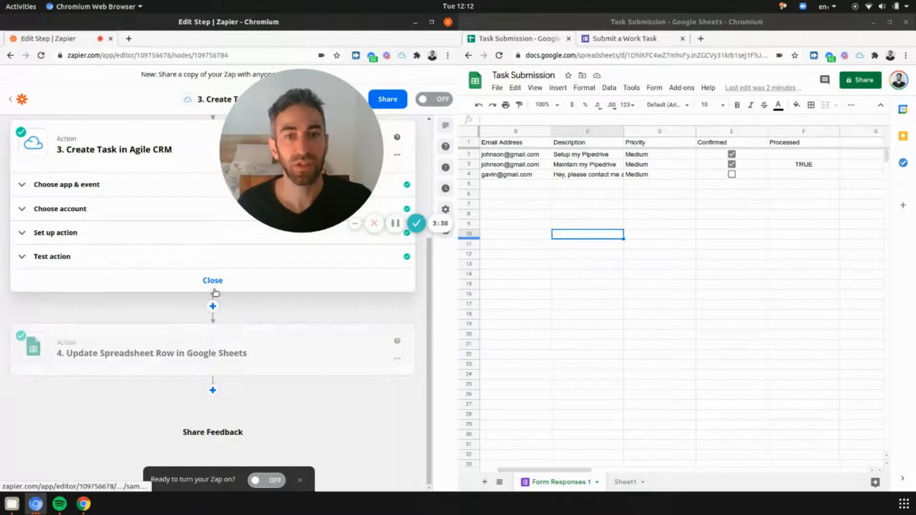
scroll(125, 231, "up", 4)
Step: Test the filter against the Row H sample, which shows the Zap would not continue
left_click(167, 239)
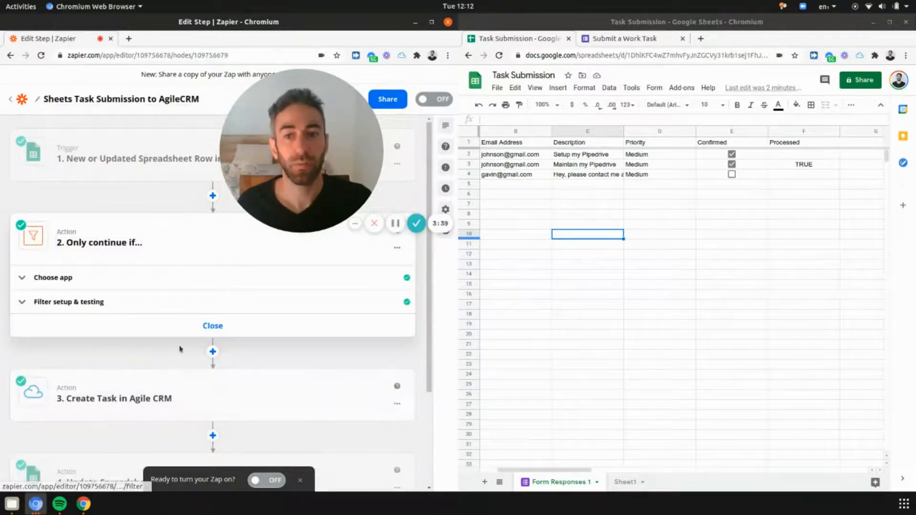
left_click(77, 302)
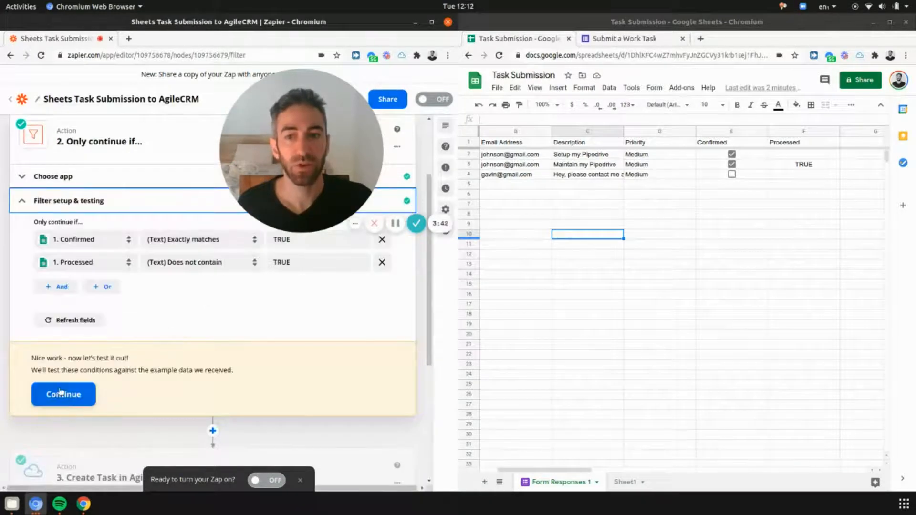
left_click(63, 395)
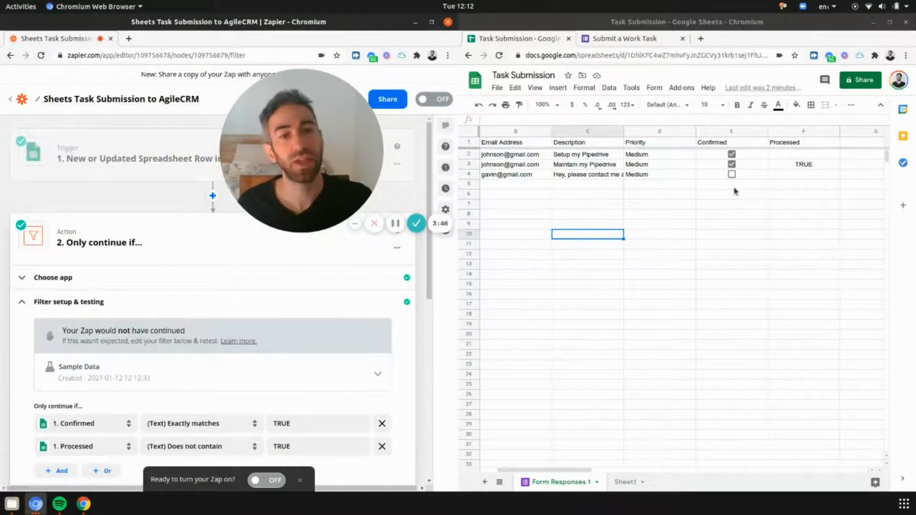
Step: Tick Confirmed for row 4 in the sheet and bring up the trigger's sample data
left_click(731, 175)
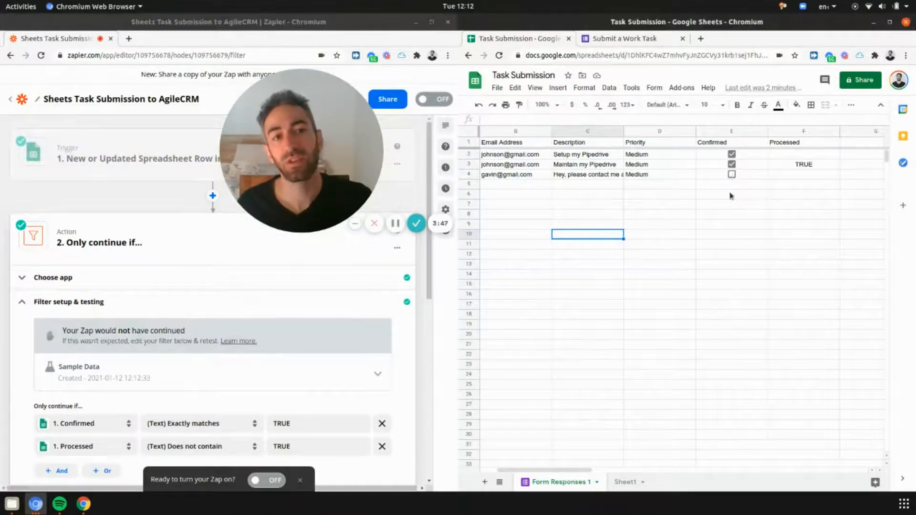
left_click(148, 159)
left_click(102, 277)
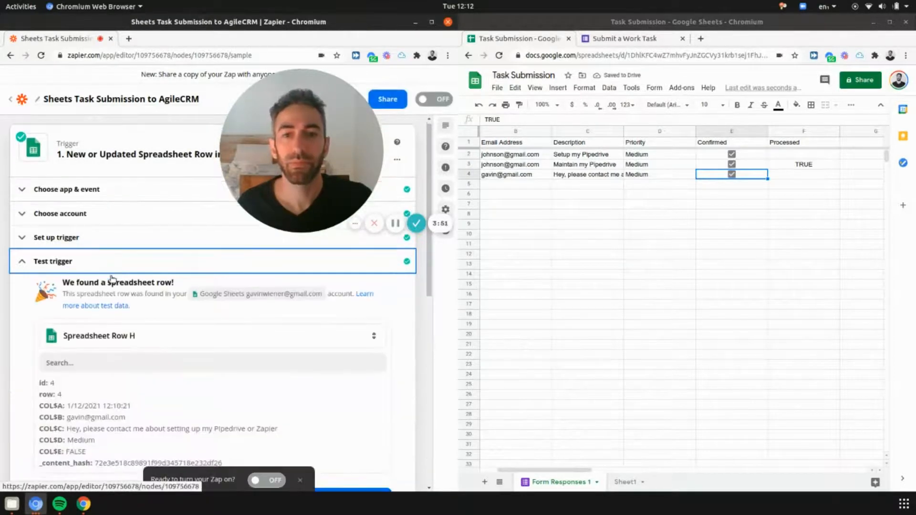
Step: Load more rows and use Spreadsheet Row I, with Confirmed TRUE, as the trigger sample
left_click(131, 160)
scroll(124, 351, "down", 5)
left_click(140, 246)
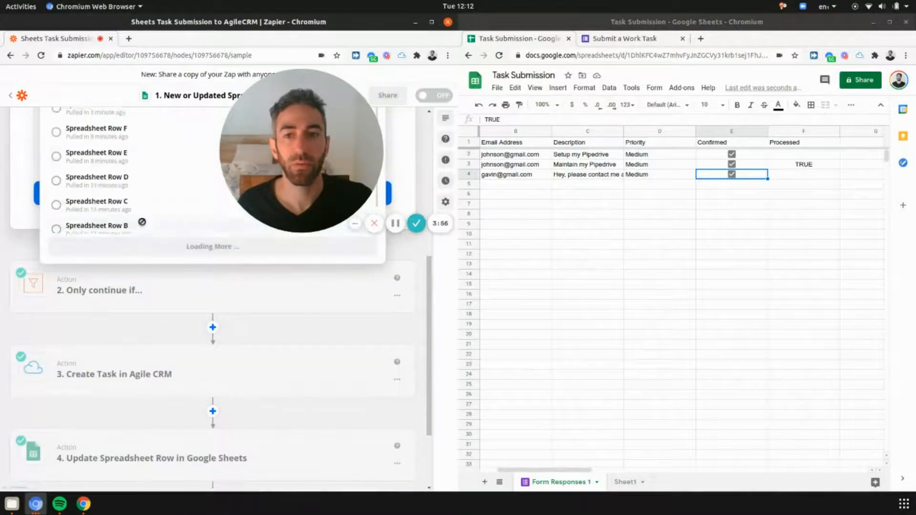
left_click(139, 187)
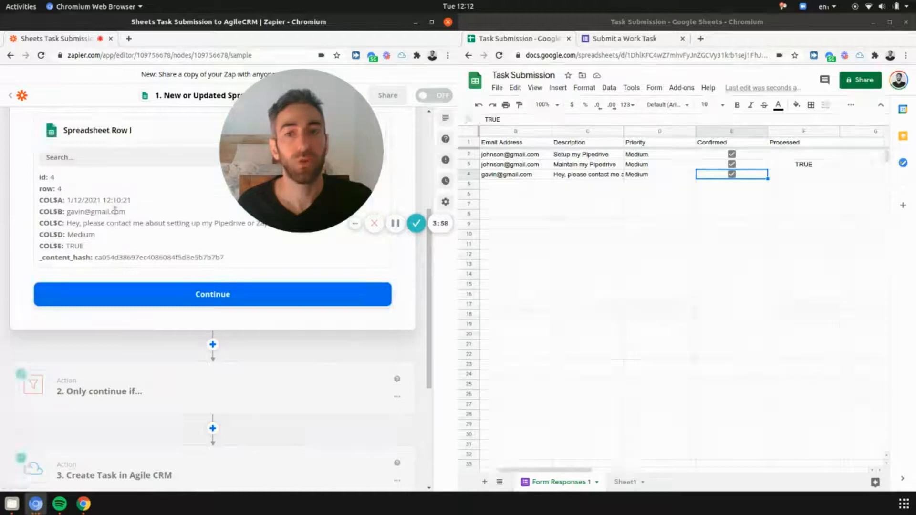
double_click(75, 246)
left_click(75, 243)
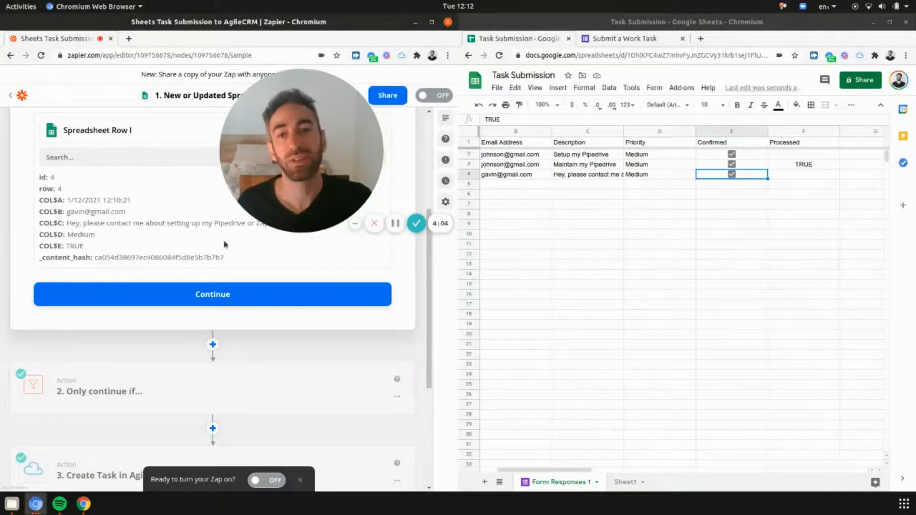
left_click(192, 293)
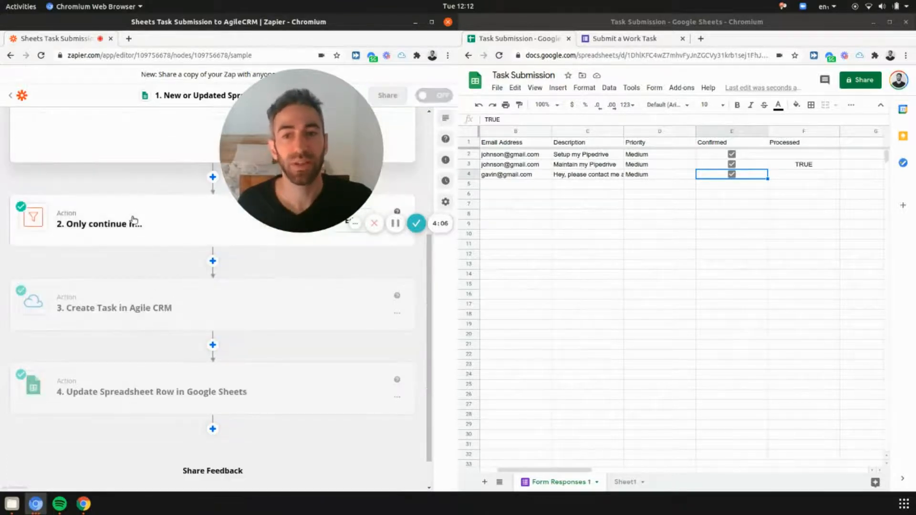
left_click(132, 222)
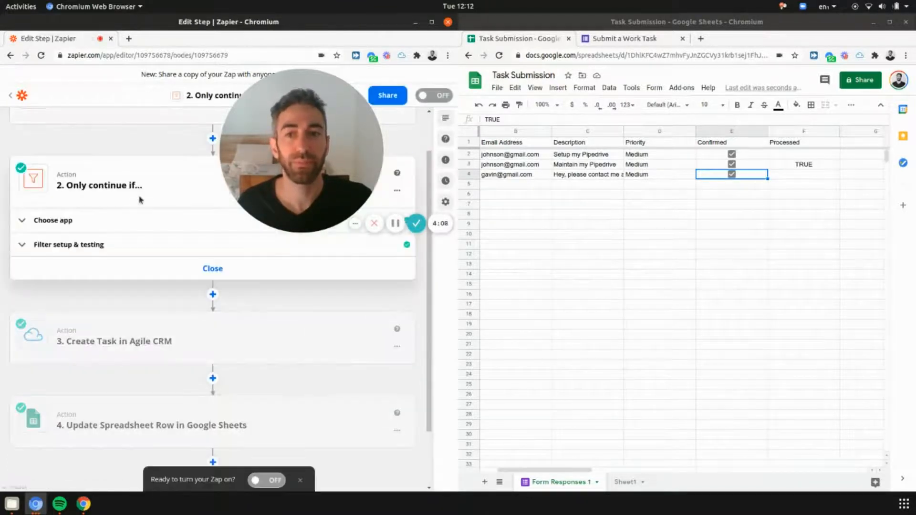
Step: Retest the filter with the Row I sample so it reports the Zap would continue
left_click(162, 253)
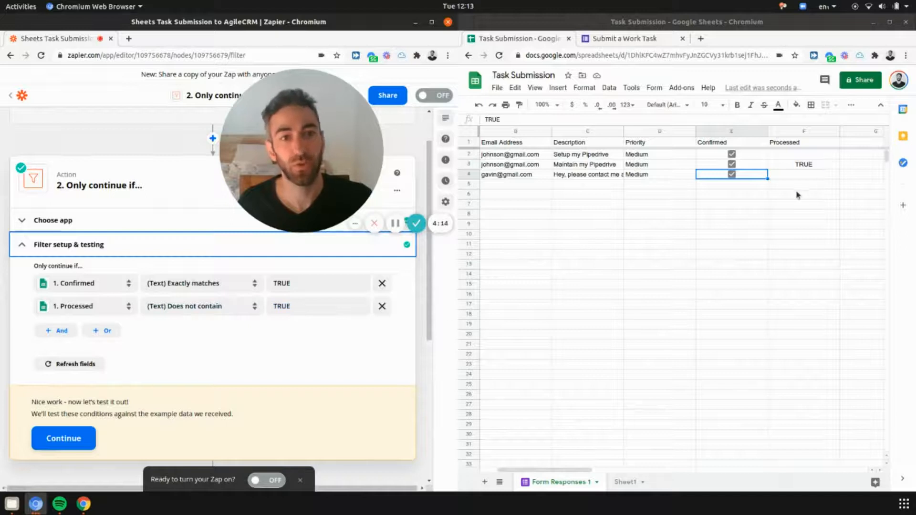
left_click(84, 439)
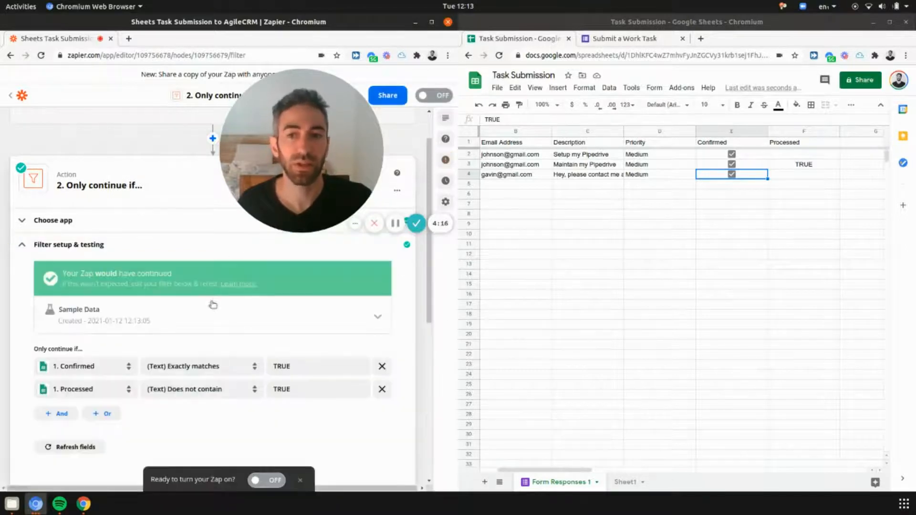
scroll(213, 305, "down", 6)
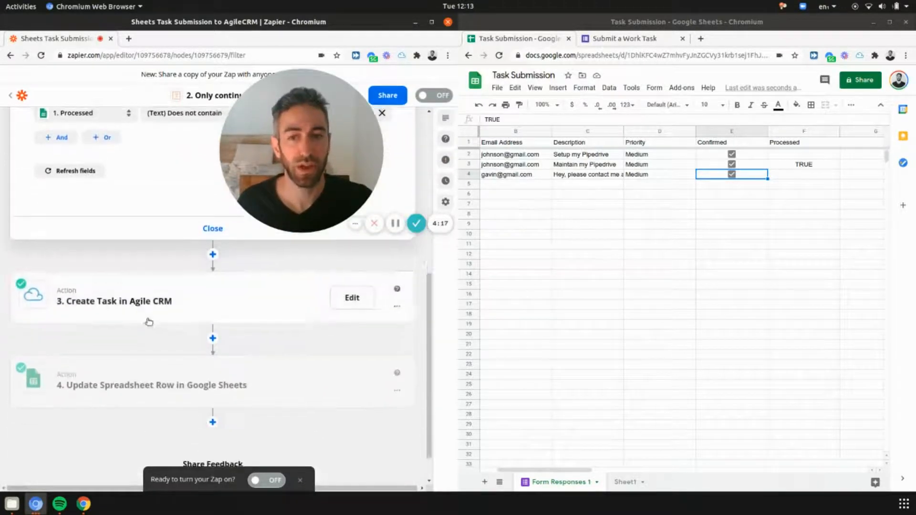
left_click(149, 322)
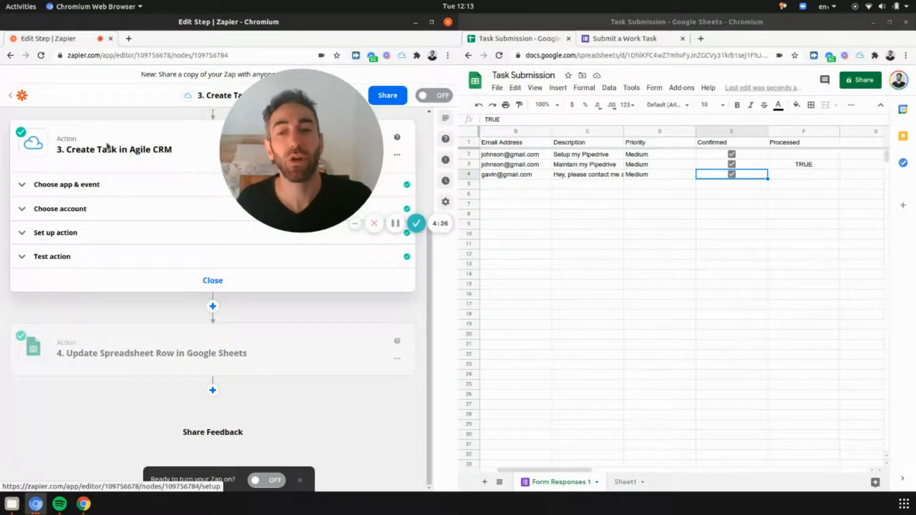
Step: Review the Agile CRM task's Subject, Priority, Email and Due Date mappings
left_click(67, 234)
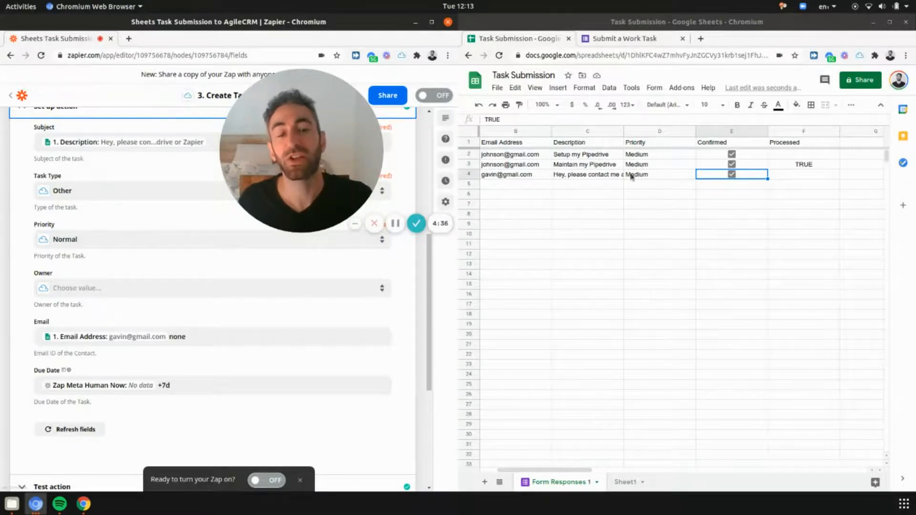
scroll(169, 226, "down", 3)
scroll(167, 226, "up", 4)
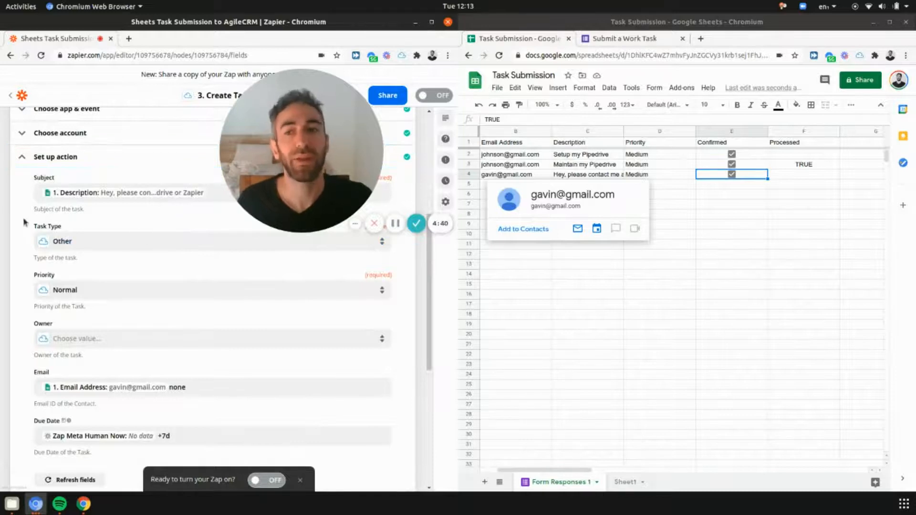
scroll(167, 363, "down", 3)
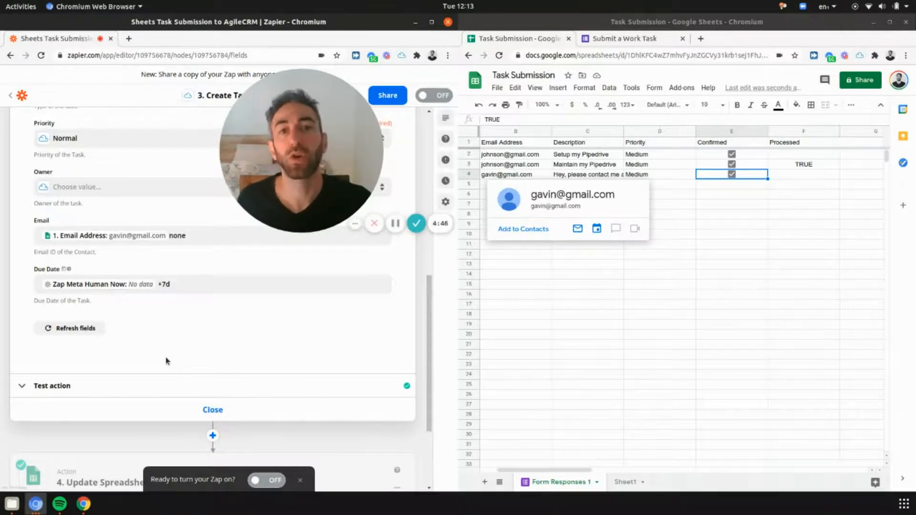
scroll(166, 361, "down", 3)
left_click(165, 356)
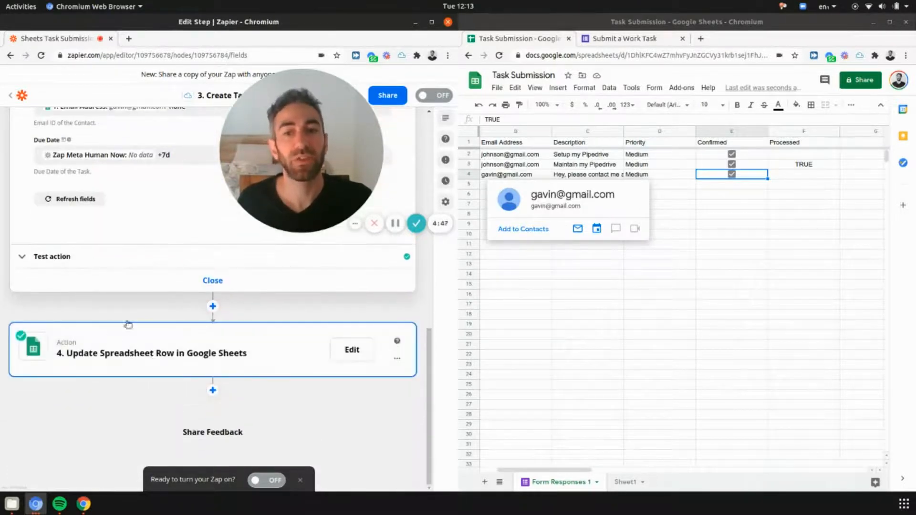
left_click(767, 225)
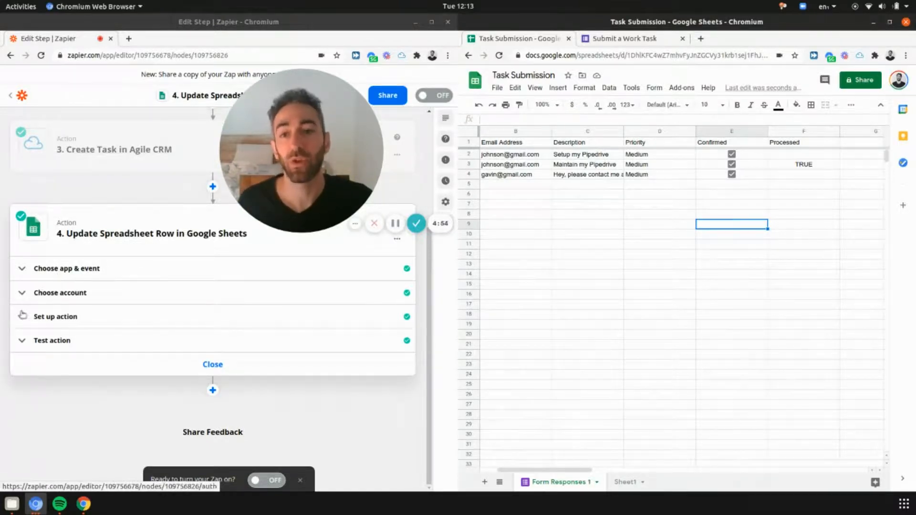
Step: Map the update step's Row field to the trigger's Row ID
left_click(47, 317)
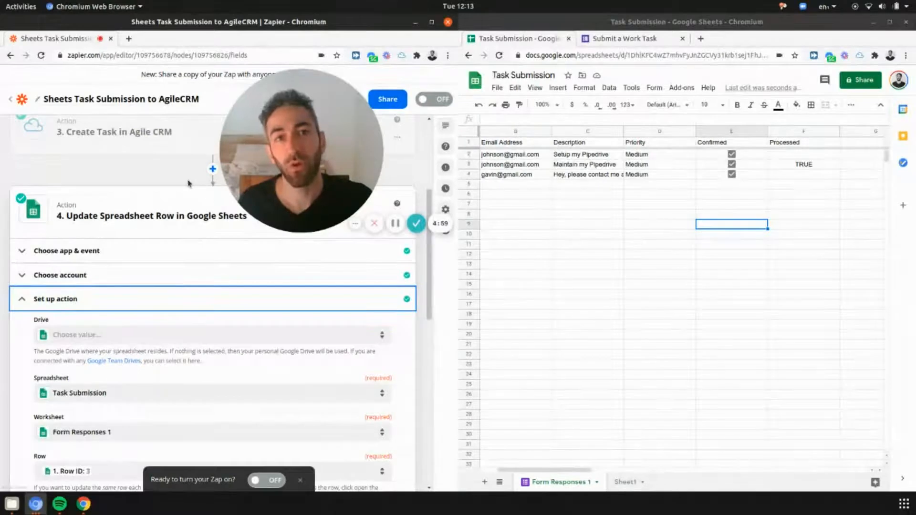
scroll(189, 183, "down", 2)
scroll(189, 183, "down", 3)
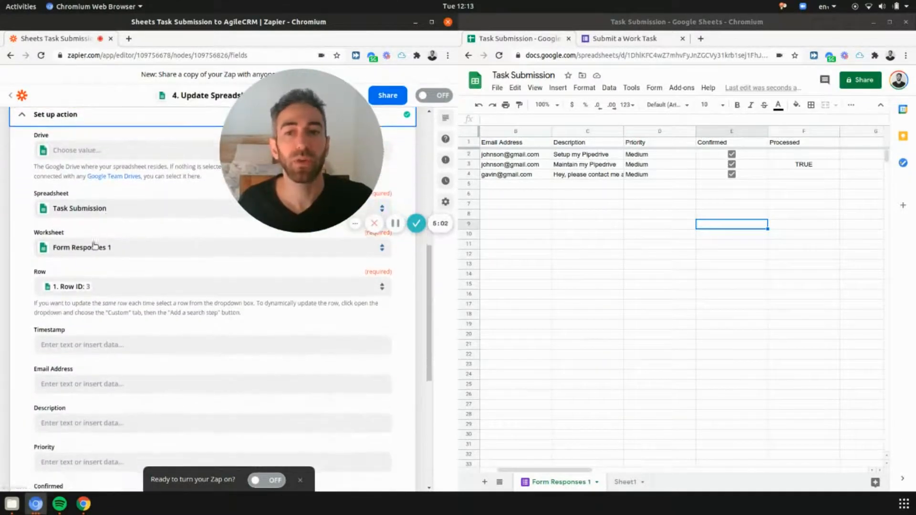
left_click(125, 290)
left_click(88, 315)
left_click(86, 367)
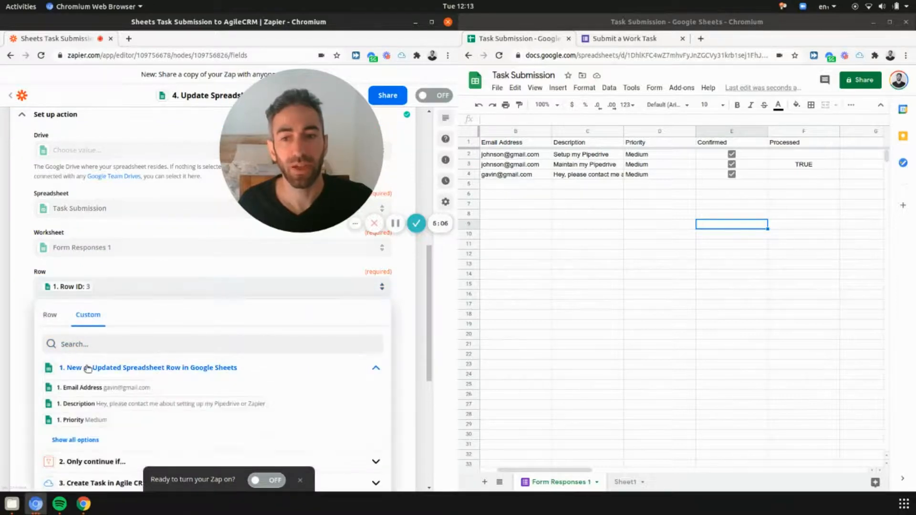
left_click(94, 339)
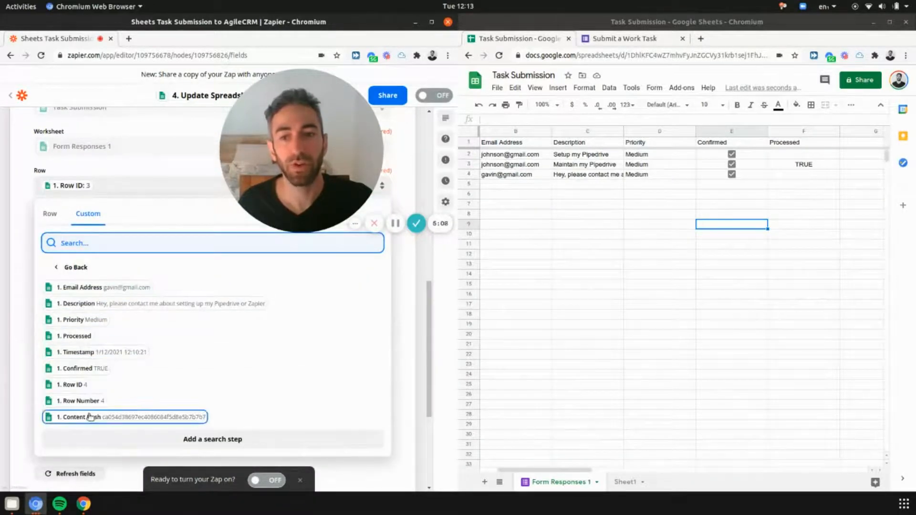
left_click(74, 385)
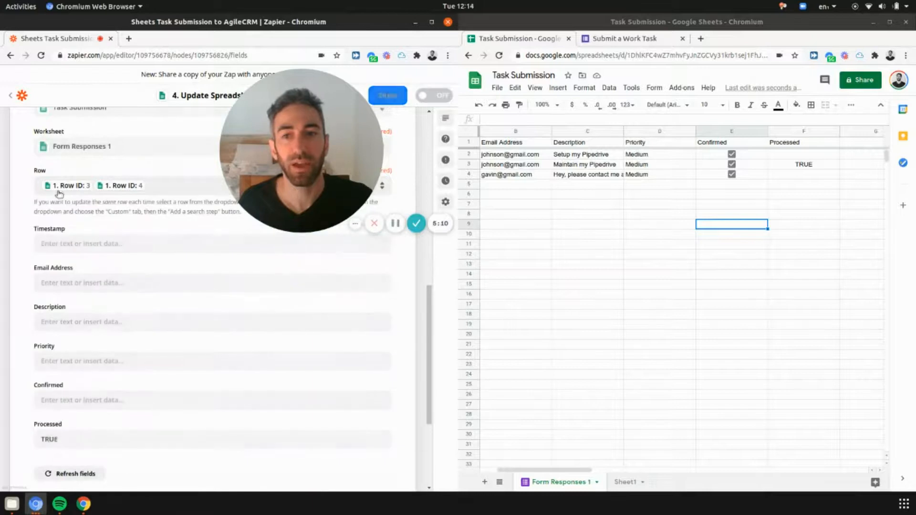
Step: Remove the fixed Row ID 3 value and save the update step, keeping Processed TRUE
left_click(77, 190)
left_click(78, 190)
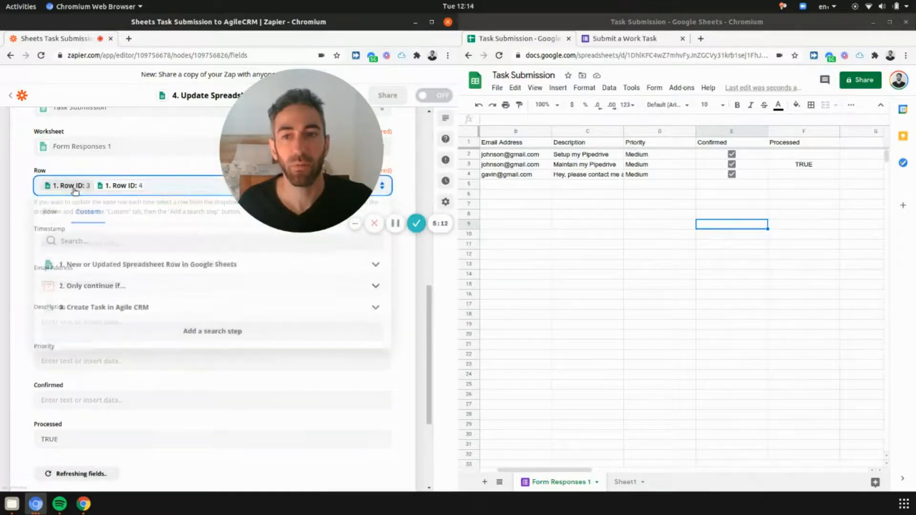
key("BackSpace")
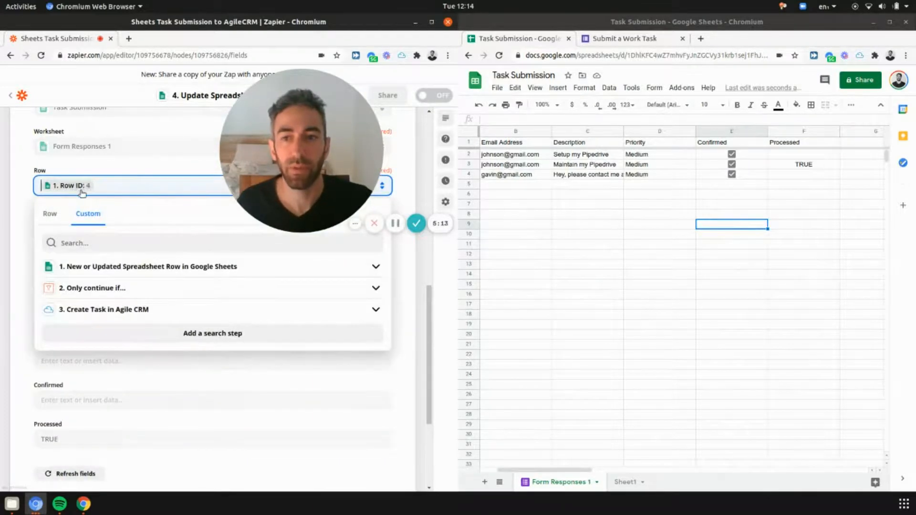
left_click(25, 225)
scroll(56, 180, "down", 3)
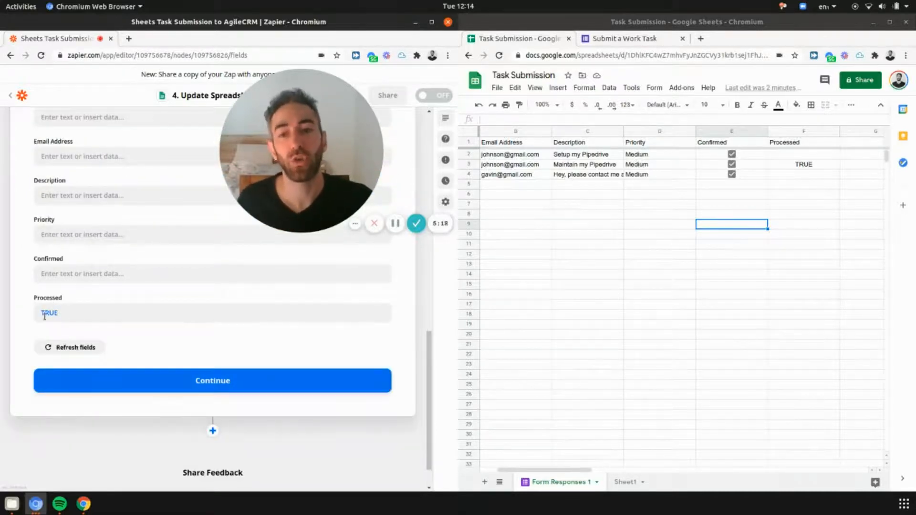
left_click(101, 382)
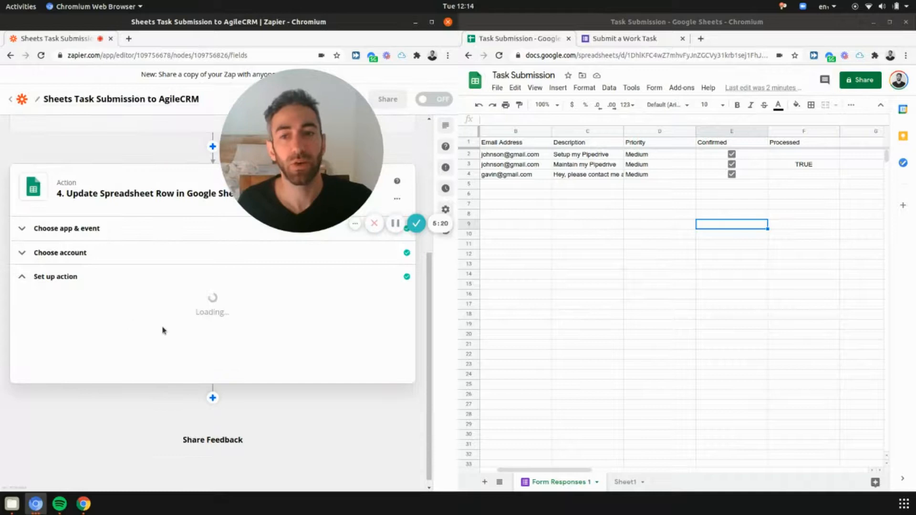
Step: Run the Update Spreadsheet Row test to mark row 4 Processed TRUE in the sheet
scroll(148, 371, "down", 10)
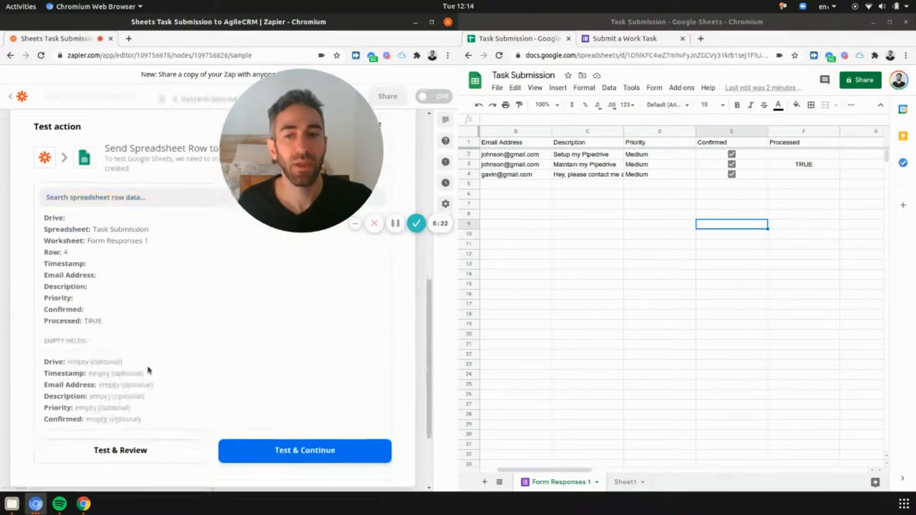
left_click(149, 342)
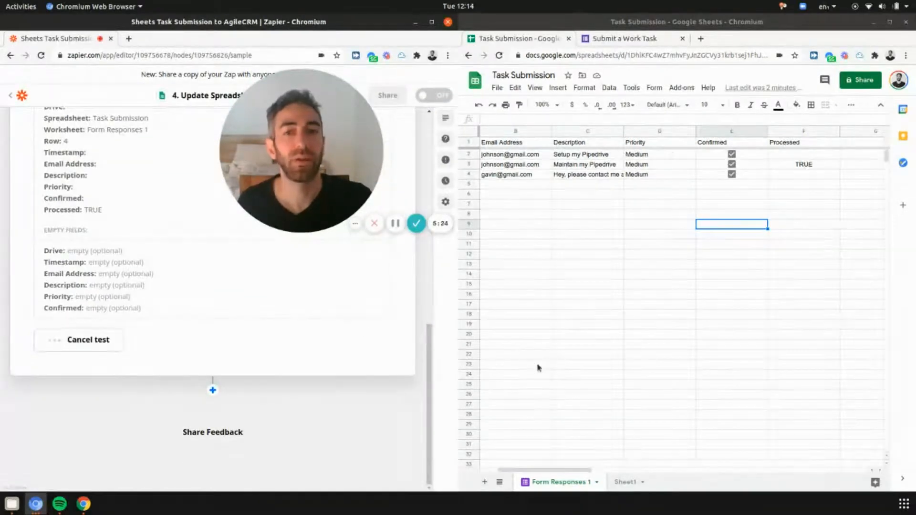